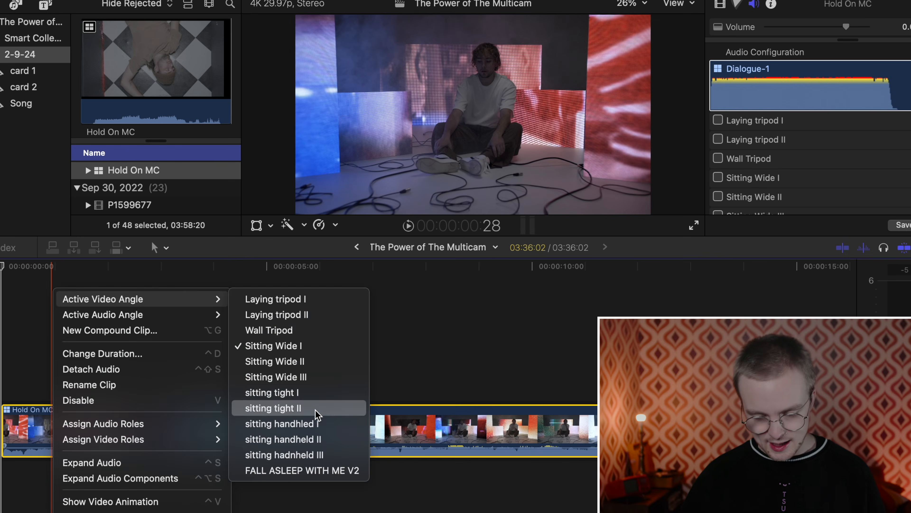
- Switch the Hold On MC clip's active video angle to sitting tight II
left_click(574, 332)
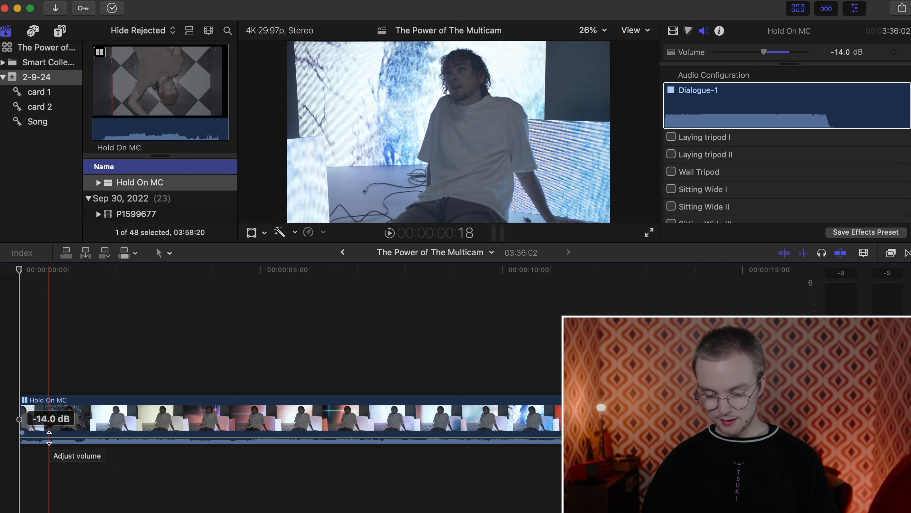
- Play the project and add three angle cuts to Hold On MC during playback
key("space")
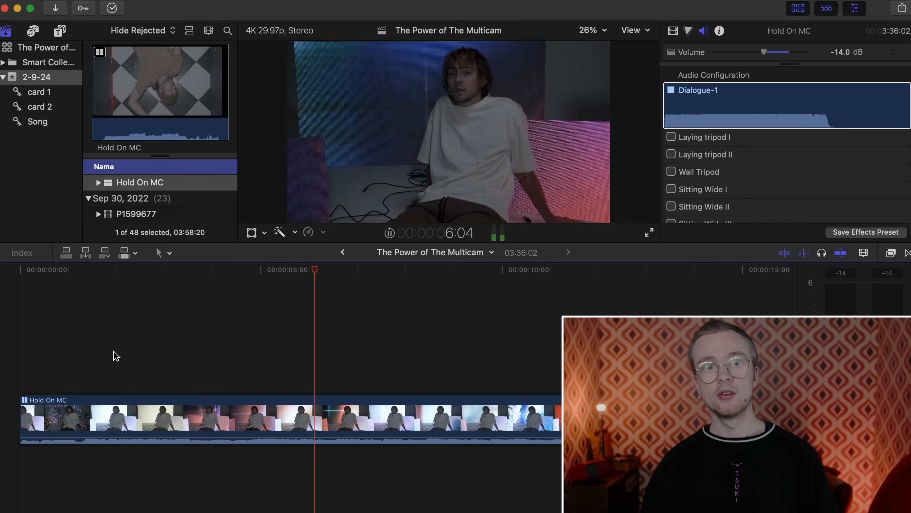
key("super+b")
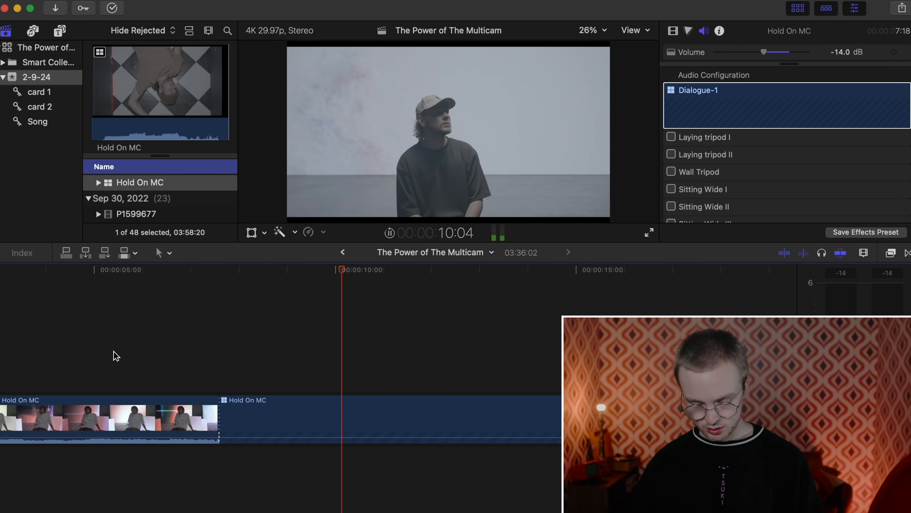
key("super+b")
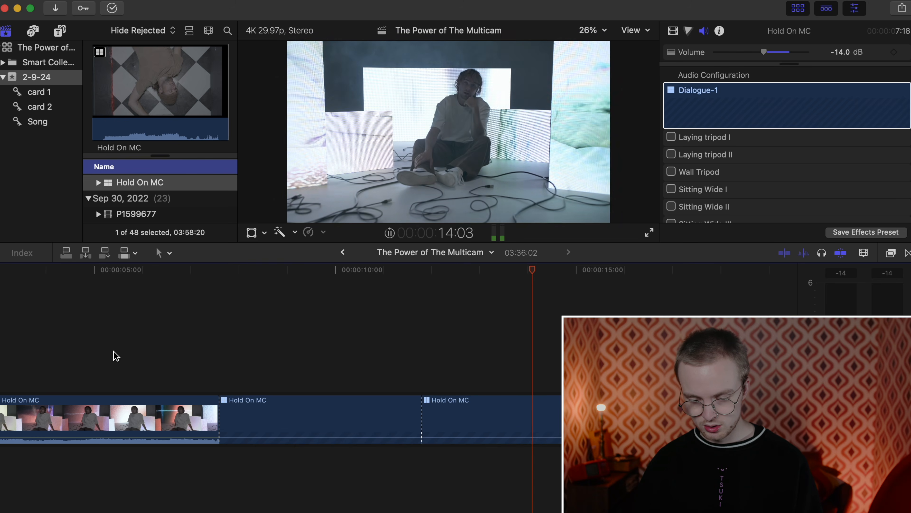
key("super+b")
key("super+b")
key("super+b")
key("super+b")
key("super+b")
key("super+b")
key("super+b")
key("super+b")
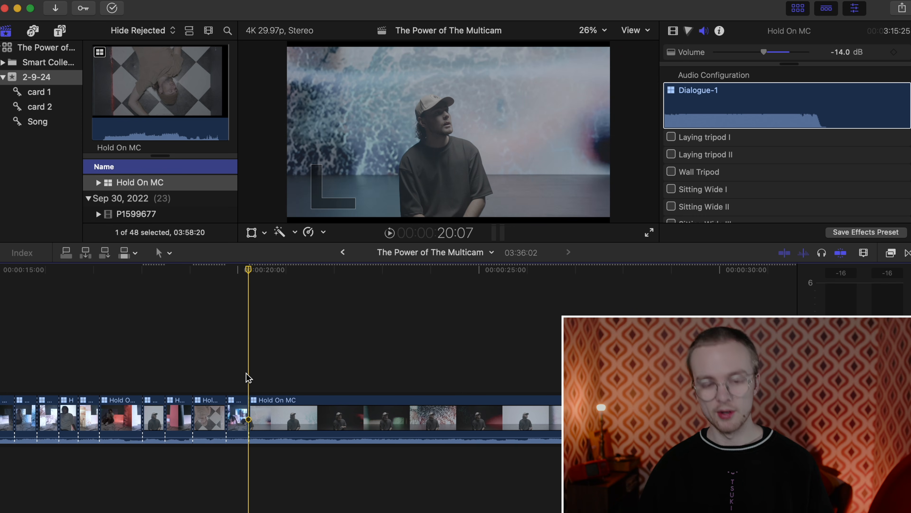
- Cycle the clip after the 20-second mark through angles, settling on the seated shot (angle 5)
key("2")
key("3")
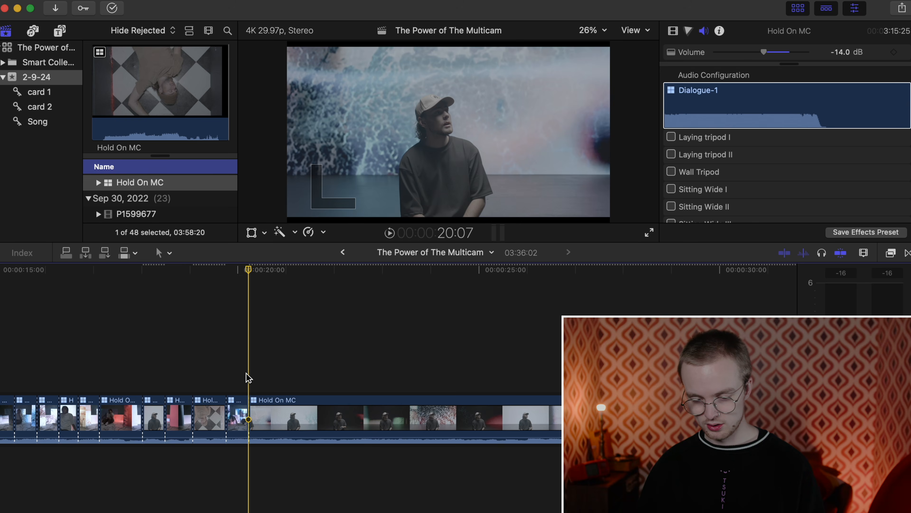
key("4")
key("5")
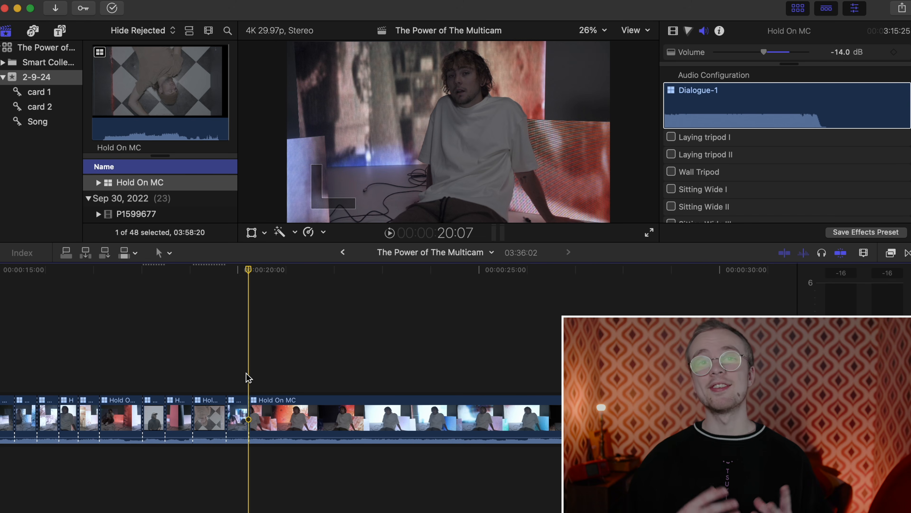
- Roll-trim the edit points, removing the two very short clips near 15 seconds
scroll(247, 377, "left", 5)
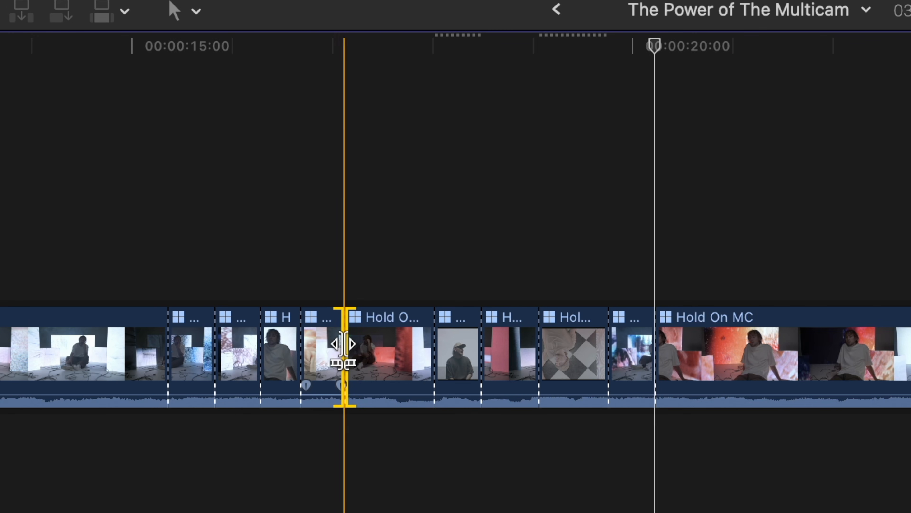
left_click_drag(343, 345, 216, 344)
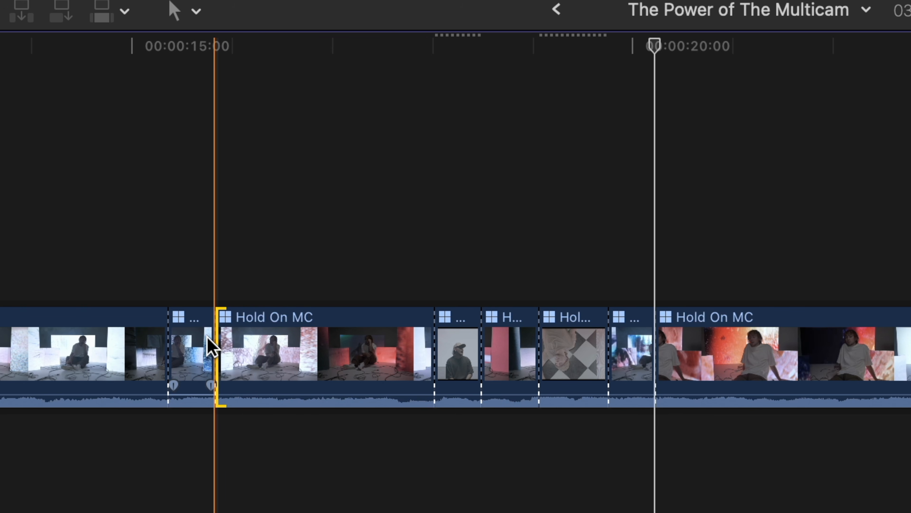
left_click_drag(439, 343, 481, 344)
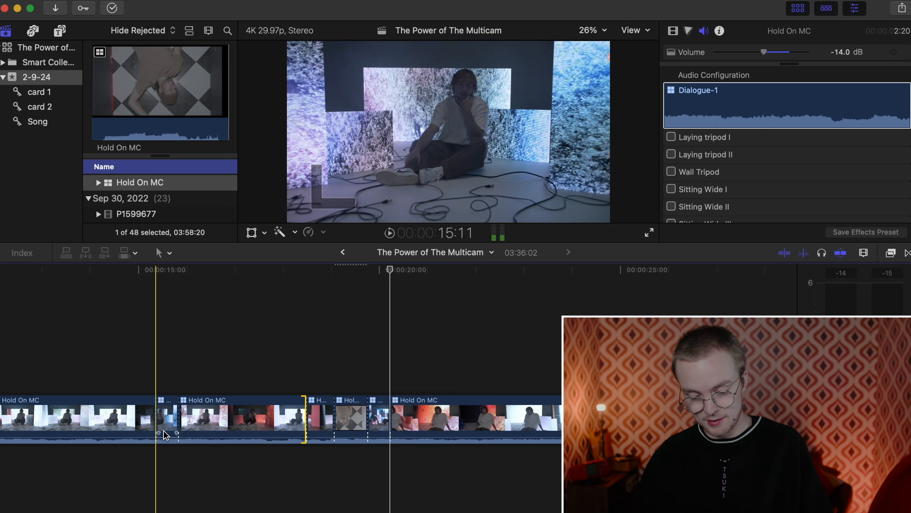
left_click(172, 422)
left_click_drag(172, 422, 149, 422)
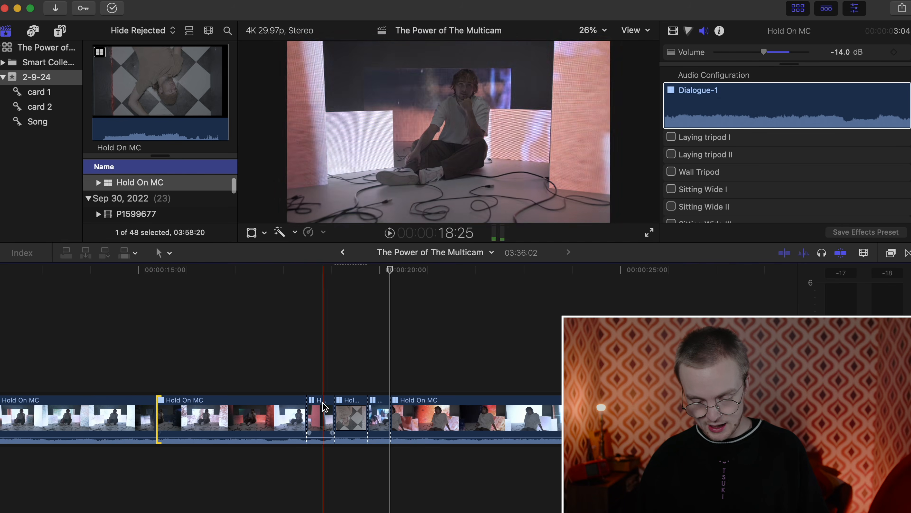
left_click(320, 409)
left_click_drag(320, 409, 334, 409)
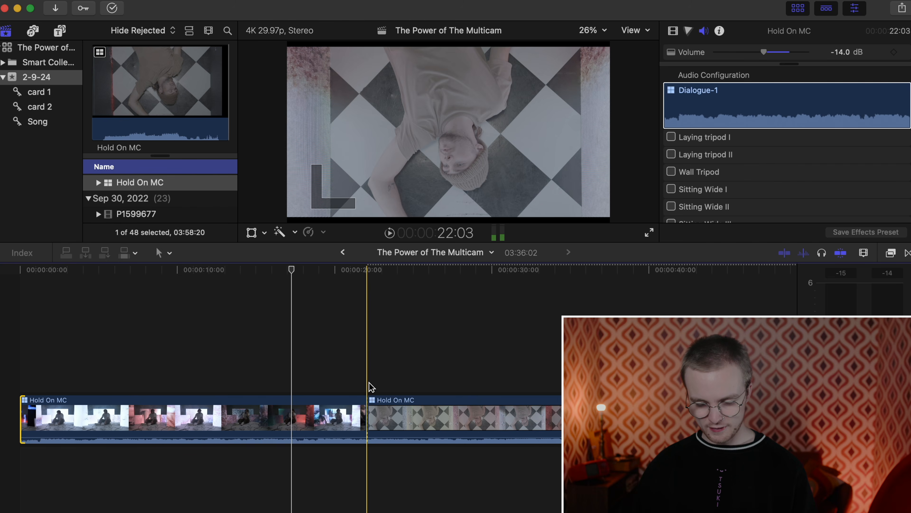
- Switch the second clip to the man-in-a-cap angle and open Hold On MC's Angle Editor
key("3")
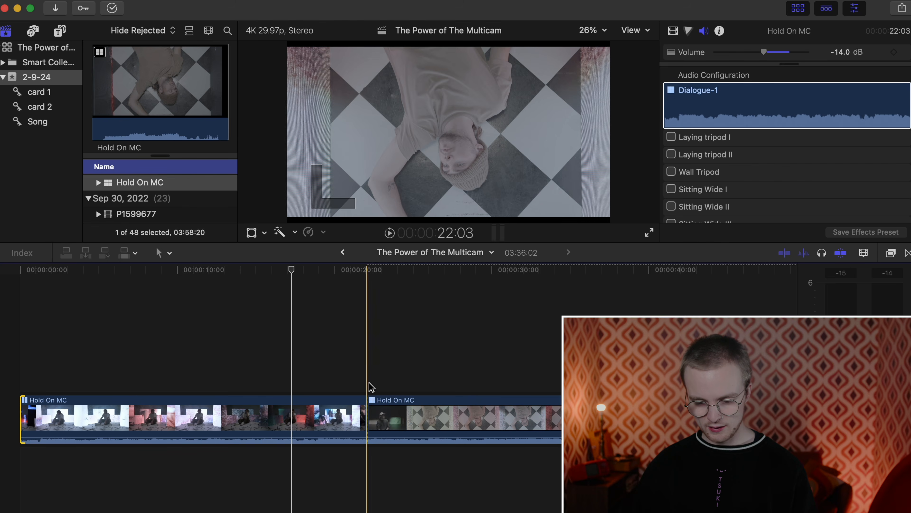
key("4")
key("5")
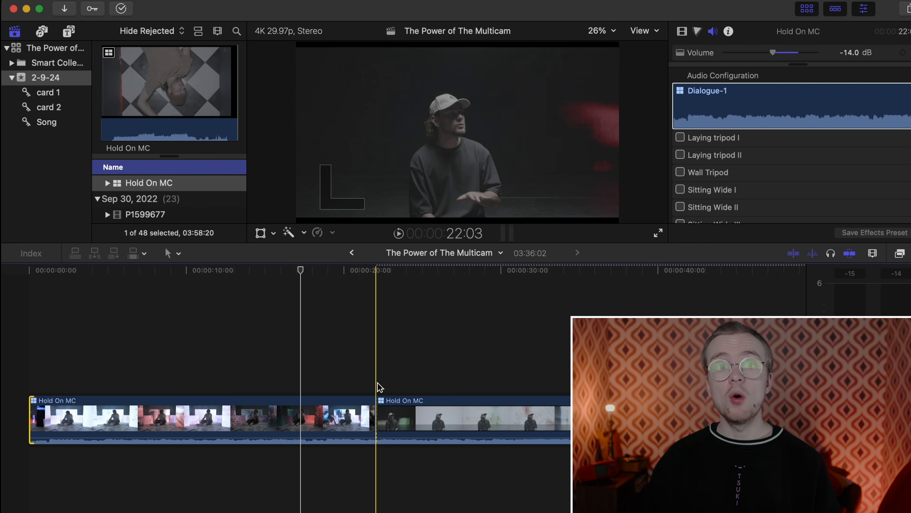
double_click(311, 418)
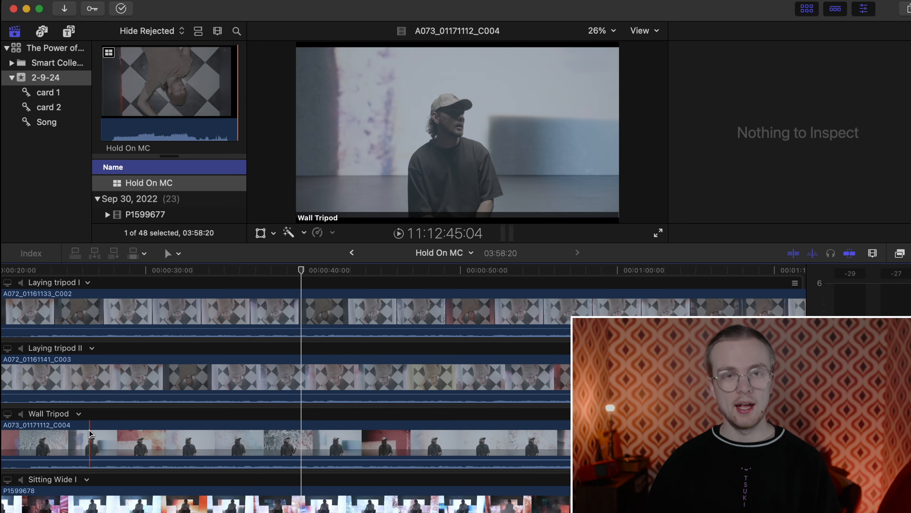
- Make Wall Tripod the monitored angle and scale its clip to 93%
scroll(89, 431, "left", 10)
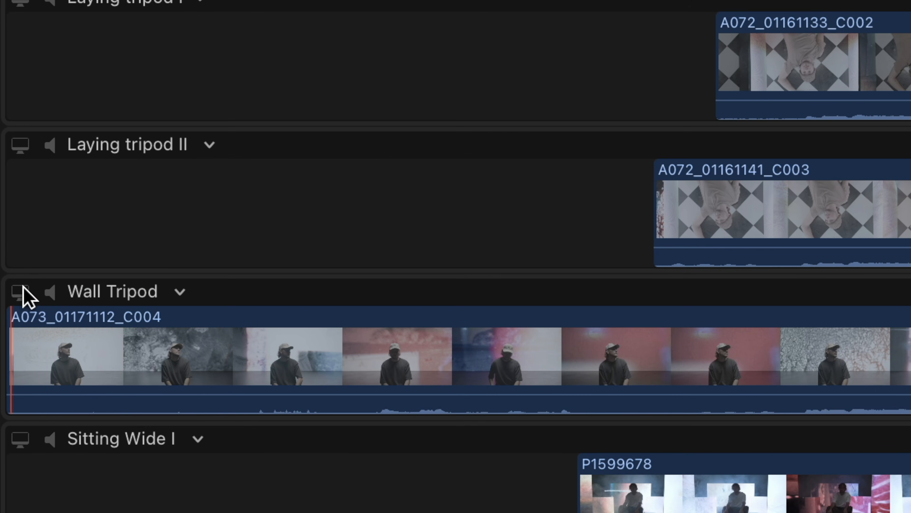
left_click(20, 291)
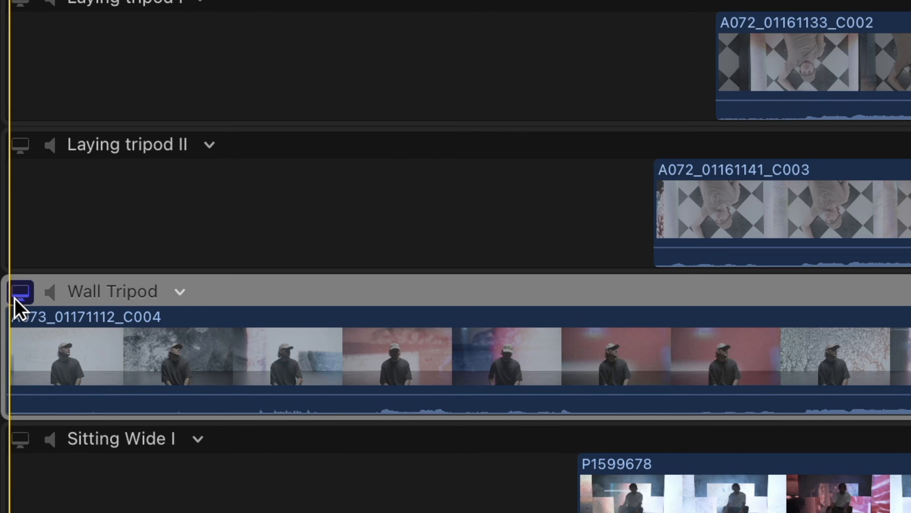
left_click(136, 353)
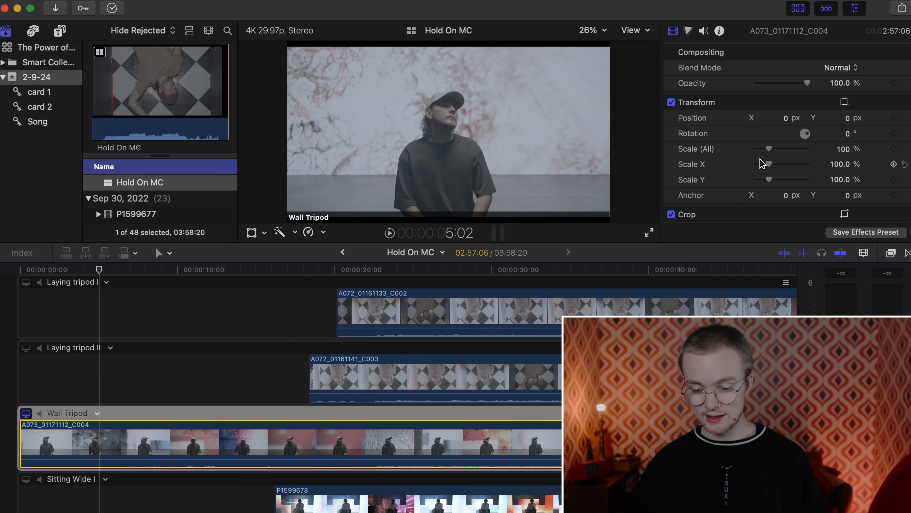
left_click_drag(769, 154, 770, 156)
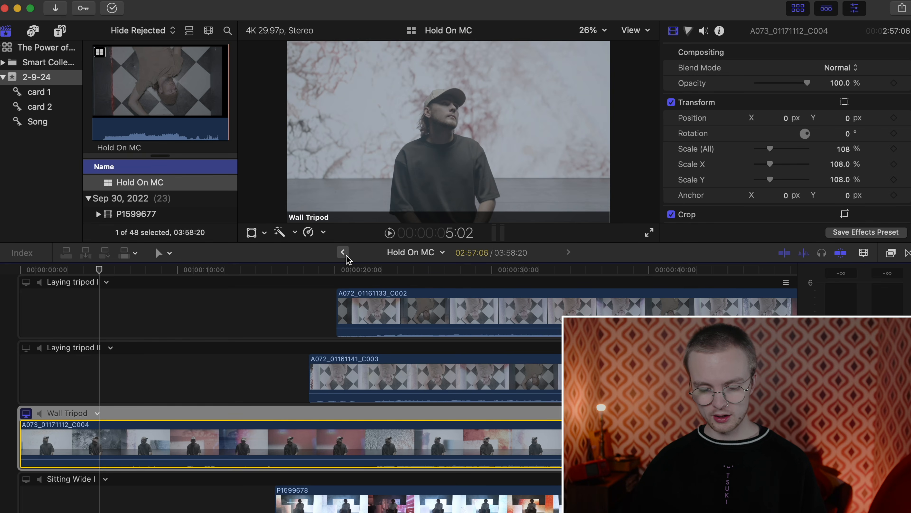
- In The Power of The Multicam project, add cuts to the checkerboard and LED-wall angles
left_click(343, 252)
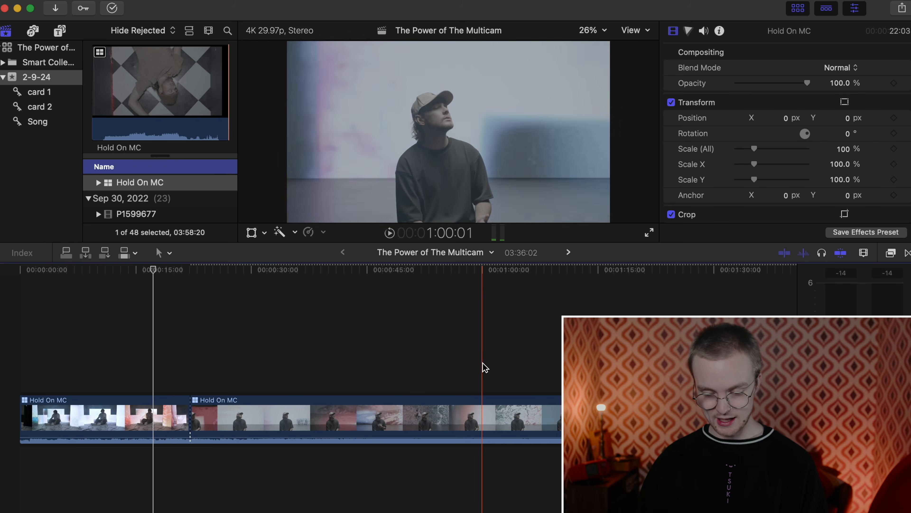
key("3")
key("1")
scroll(538, 360, "right", 10)
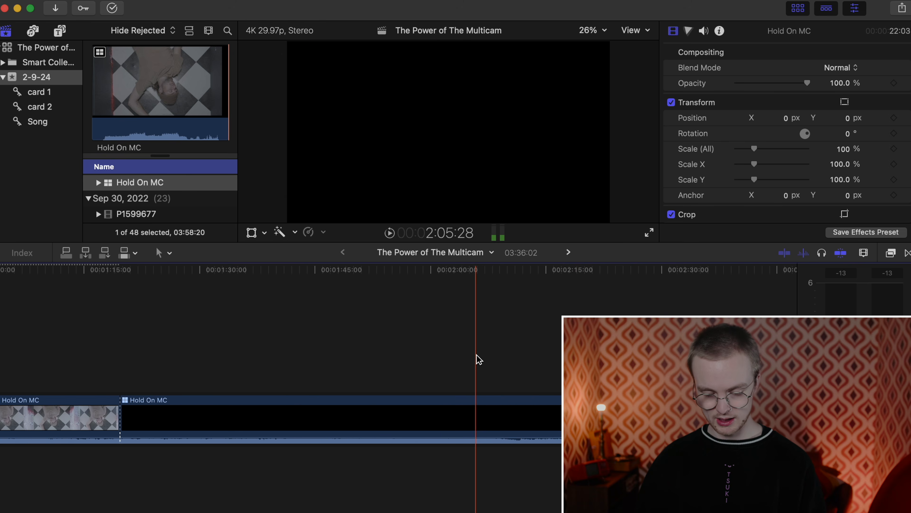
key("1")
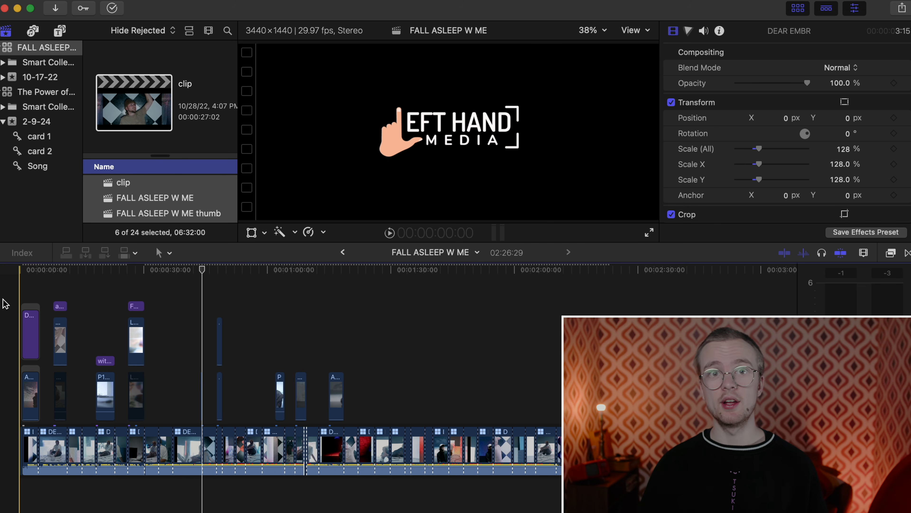
key("super+=")
key("super+=")
key("super+=")
scroll(394, 381, "right", 15)
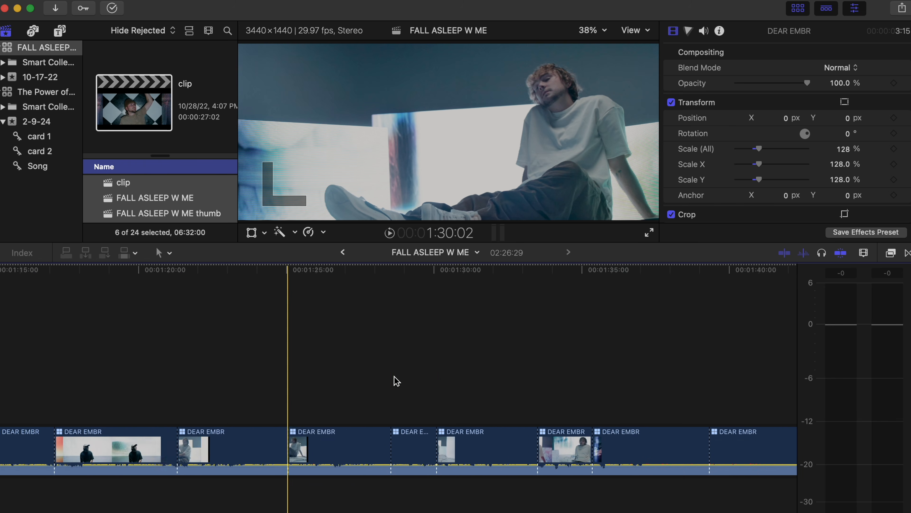
key("super+minus")
key("super+minus")
key("super+minus")
key("super+minus")
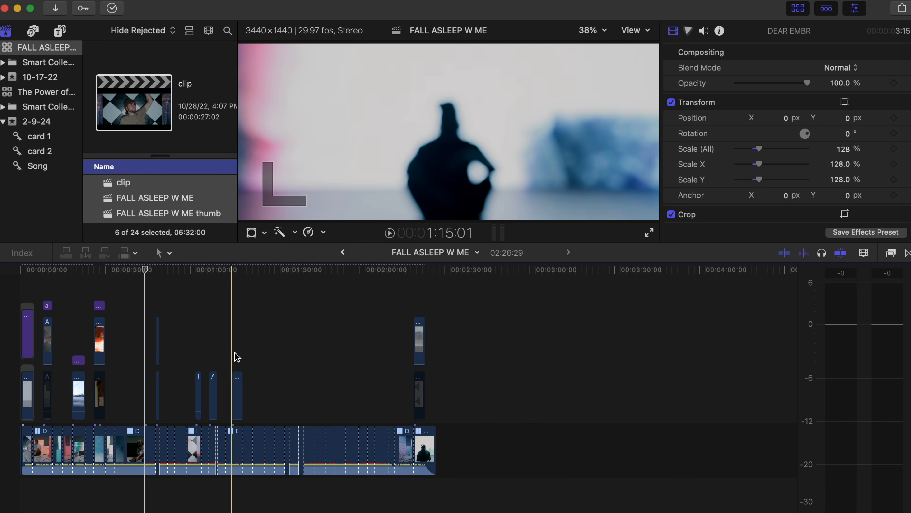
key("super+=")
key("super+=")
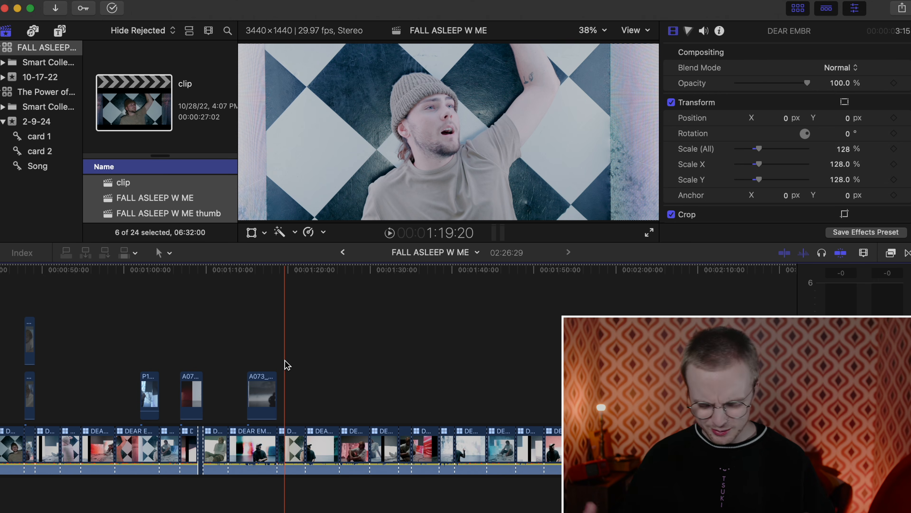
scroll(287, 365, "left", 10)
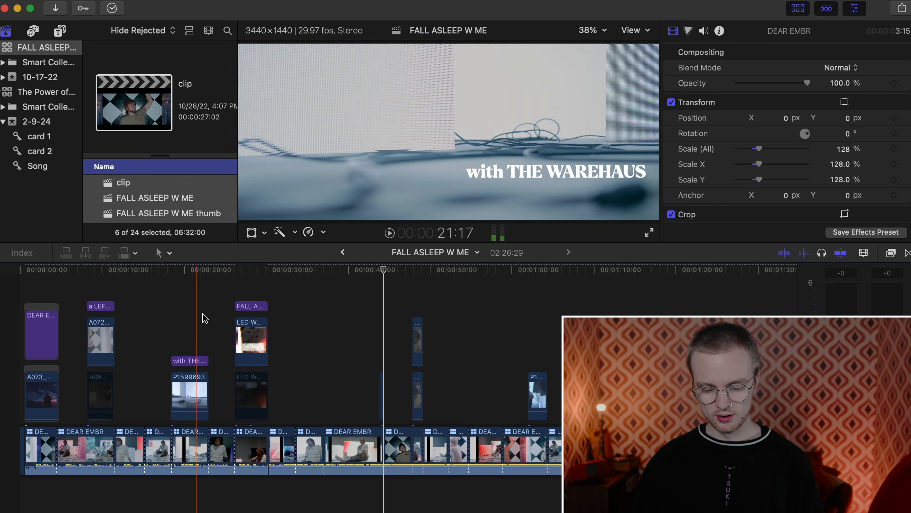
key("space")
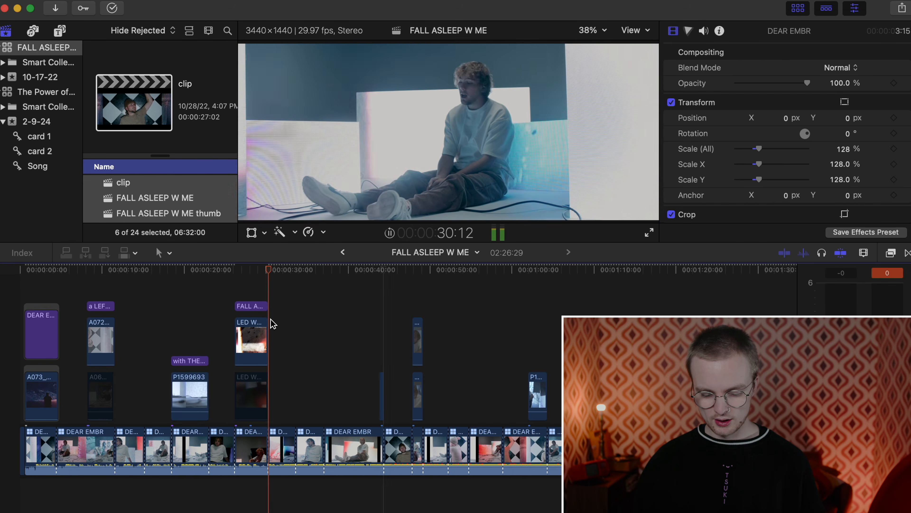
key("super+equal")
key("super+equal")
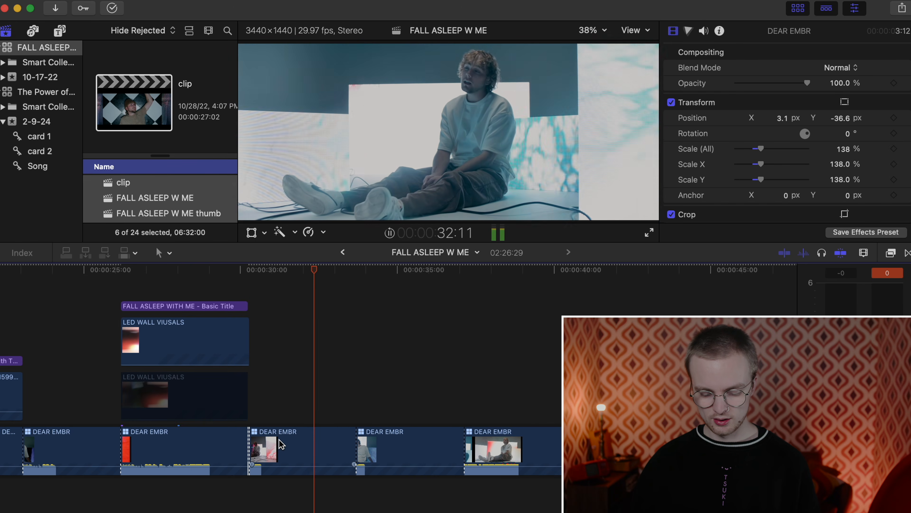
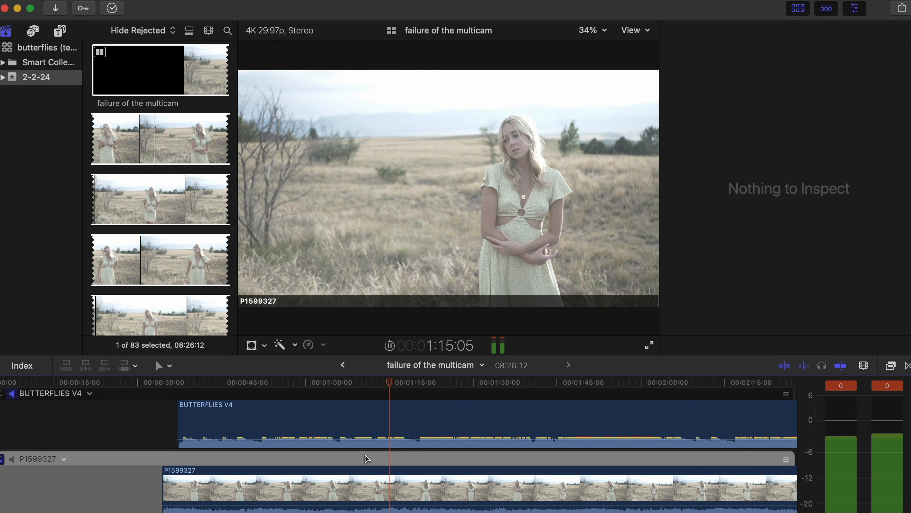
- Monitor the P1599328 angle's video and audio and play its footage against the song
left_click(19, 479)
left_click(6, 479)
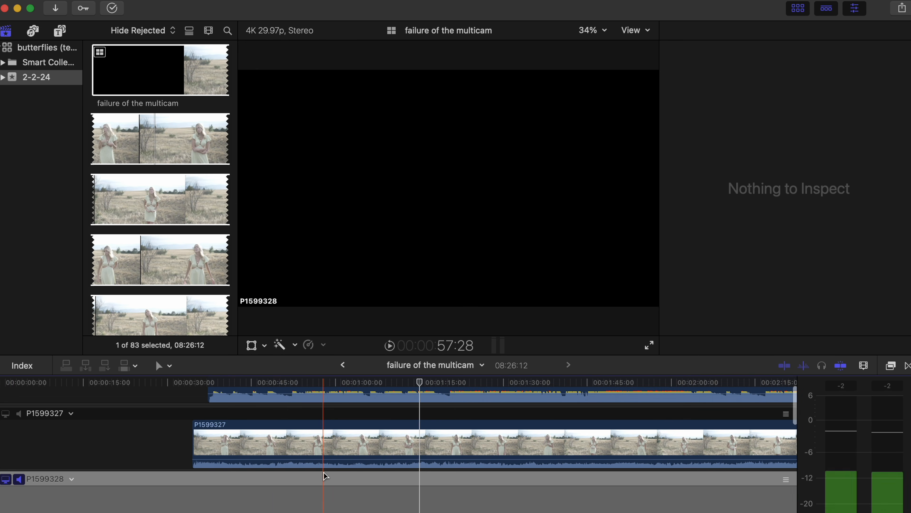
key("super+minus")
key("super+minus")
scroll(323, 476, "right", 5)
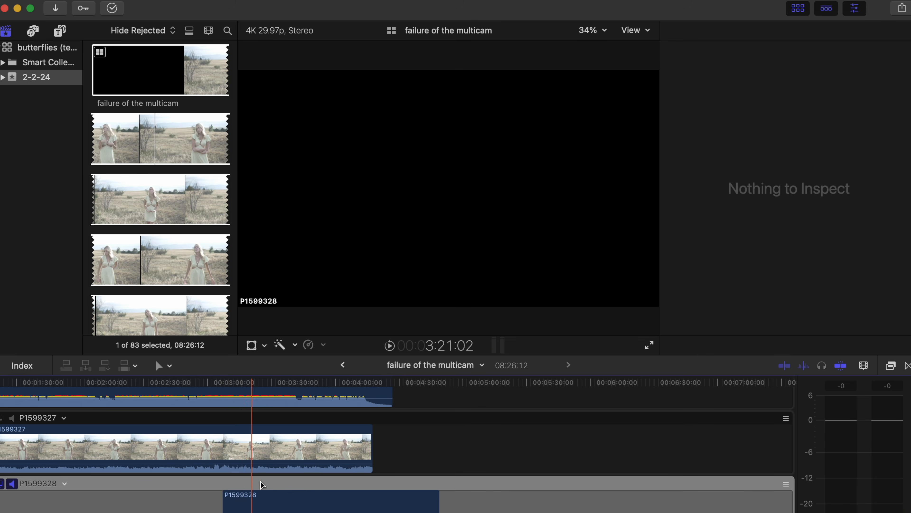
key("space")
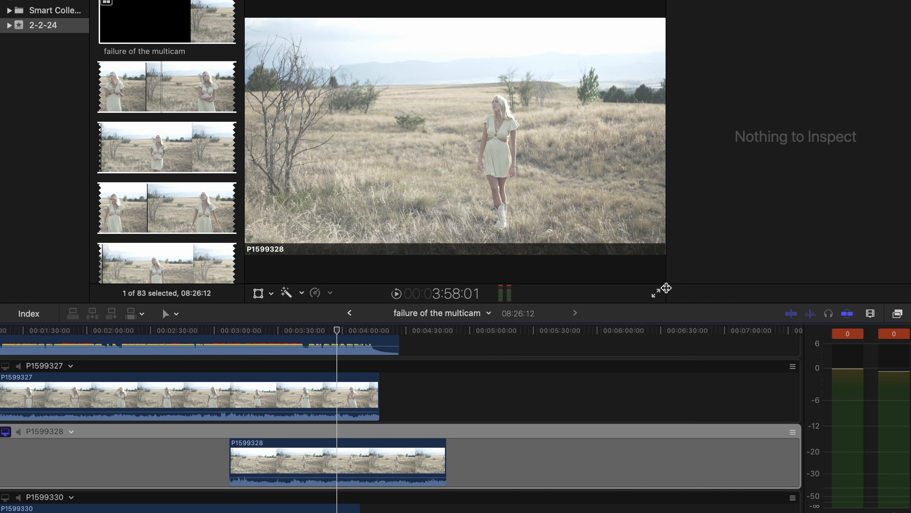
- Switch monitoring to the BUTTERFLIES V4 angle and select the P1599328 clip
scroll(449, 380, "left", 10)
scroll(449, 380, "up", 3)
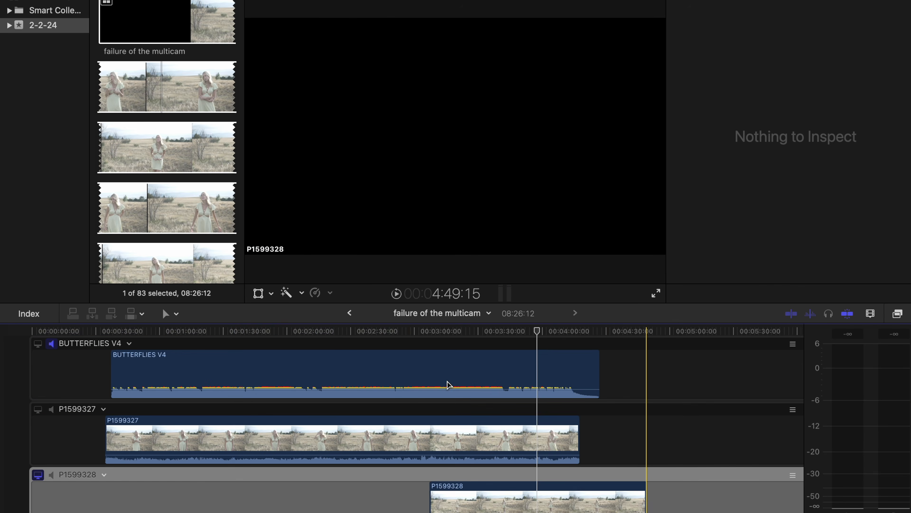
left_click(29, 366)
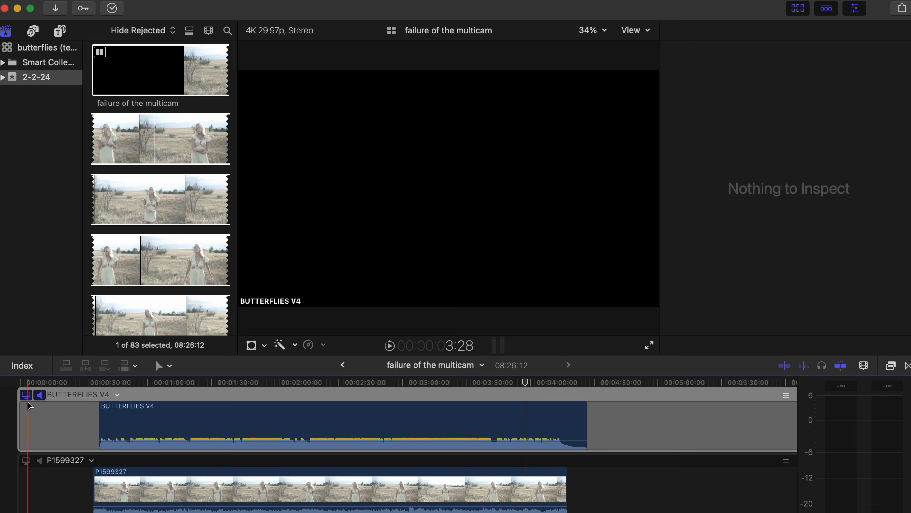
scroll(251, 347, "down", 3)
scroll(251, 346, "right", 3)
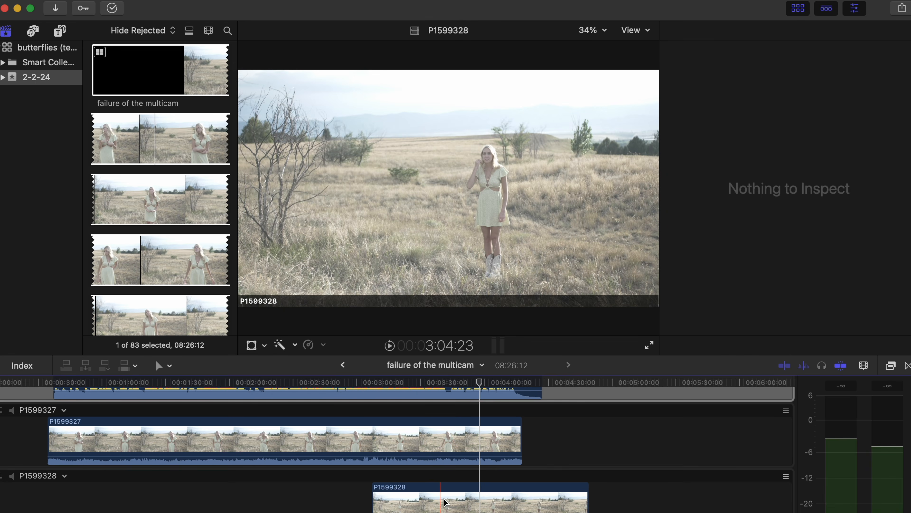
left_click(445, 503)
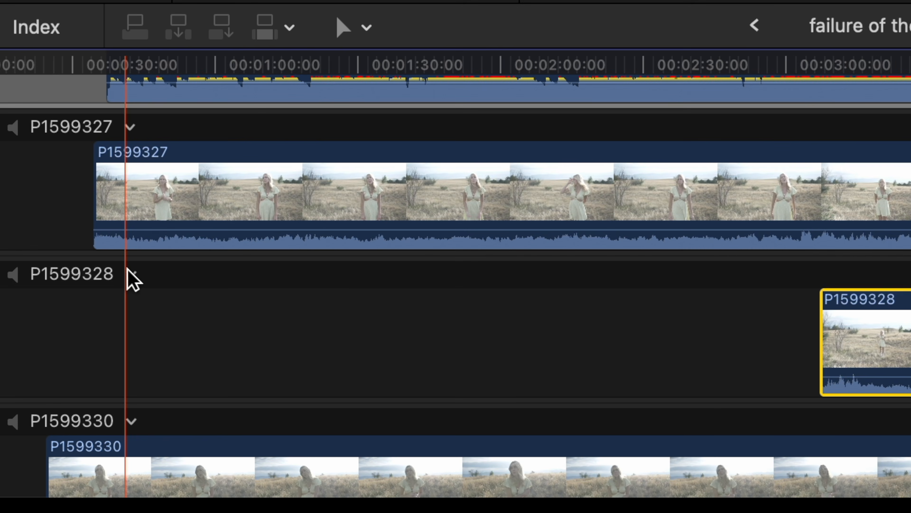
left_click(130, 274)
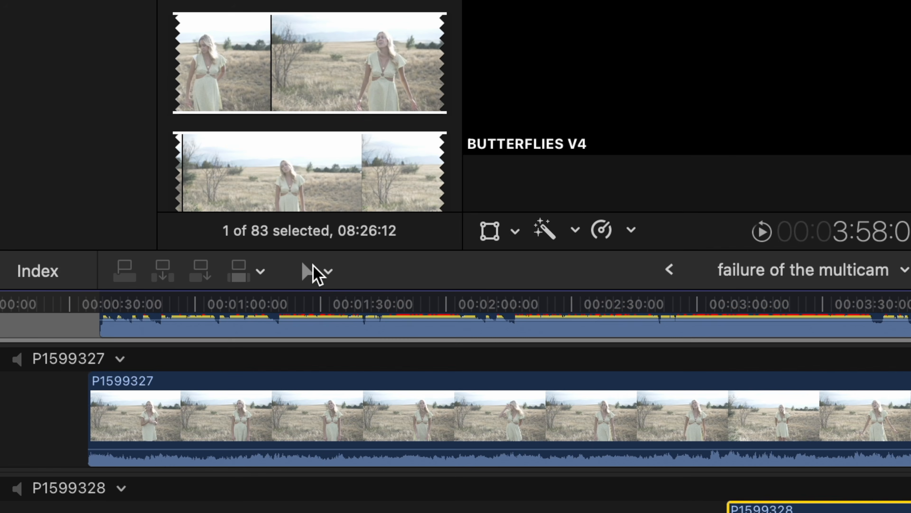
left_click(314, 268)
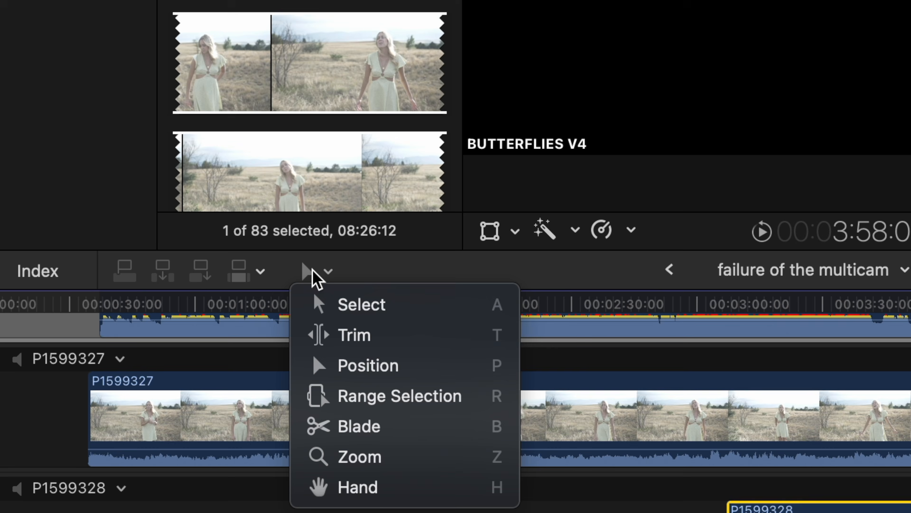
left_click(434, 372)
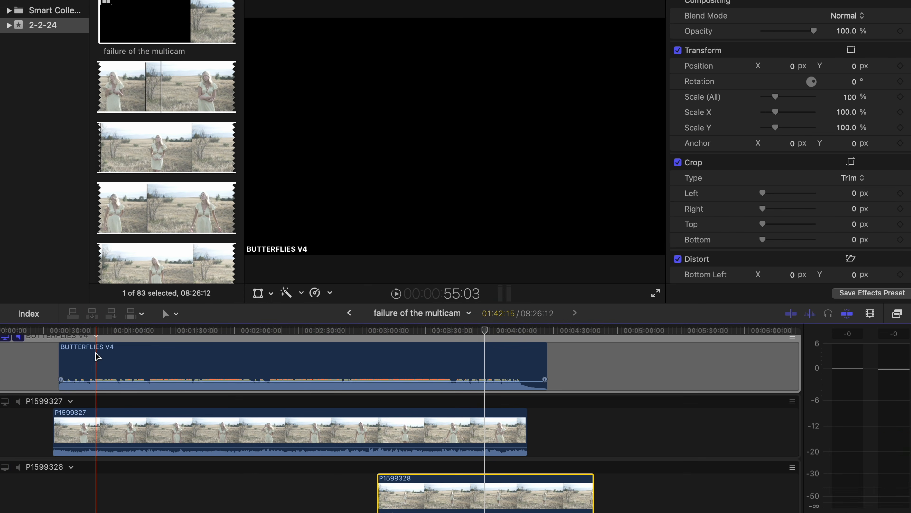
scroll(16, 341, "down", 3)
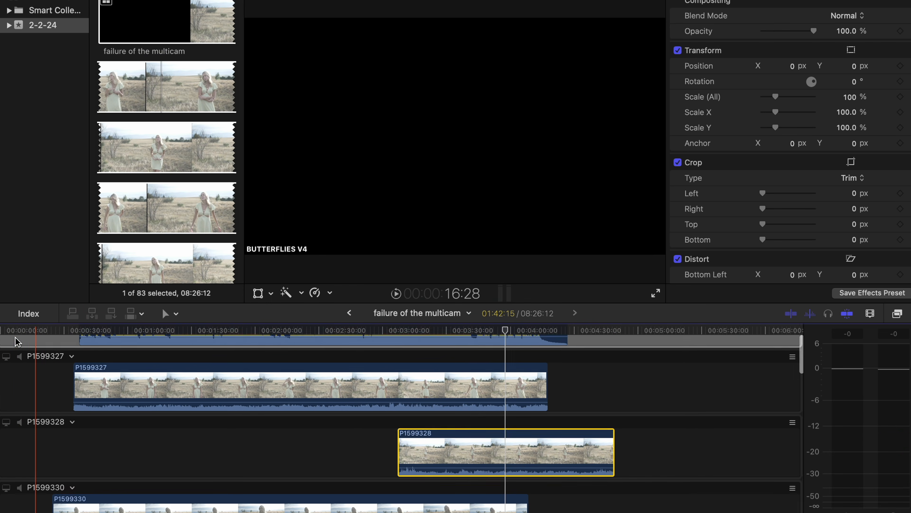
left_click(21, 421)
left_click(7, 420)
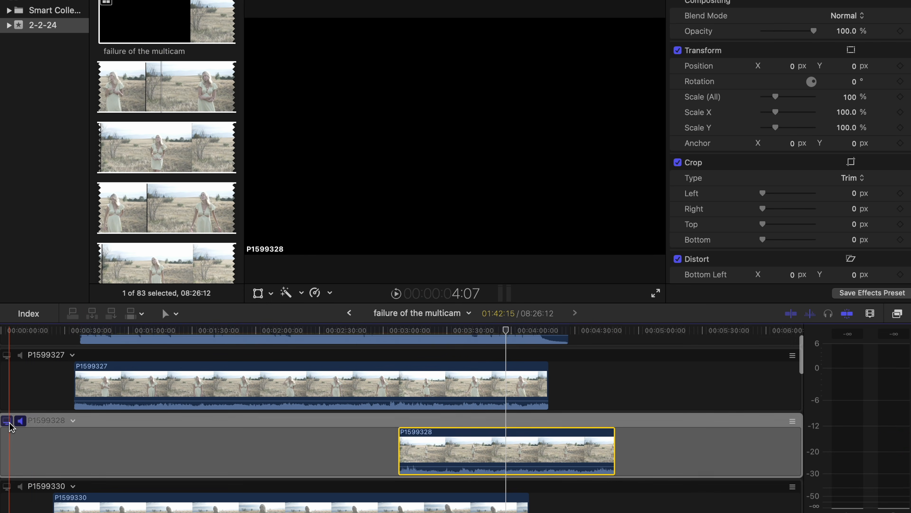
- Play P1599328, then slide its clip about 2:42 earlier to near the timeline start
scroll(229, 459, "right", 5)
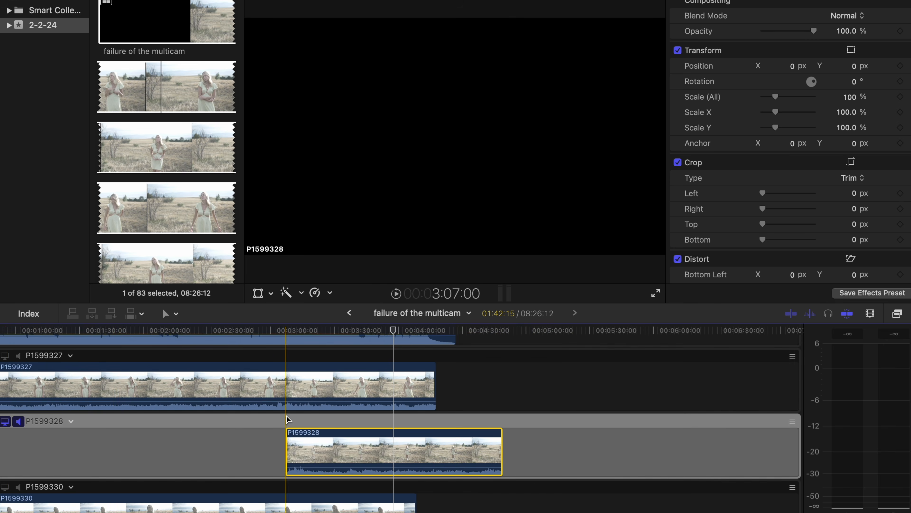
key("space")
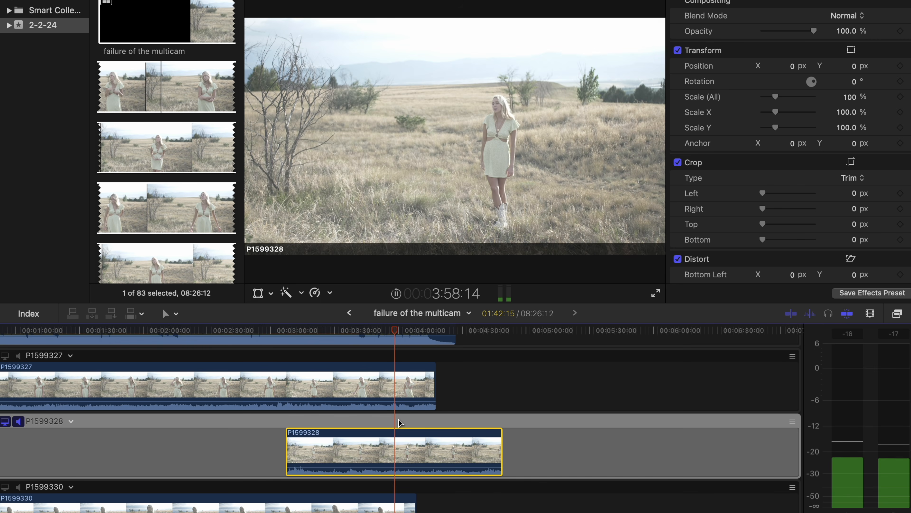
key("super+equal")
key("super+equal")
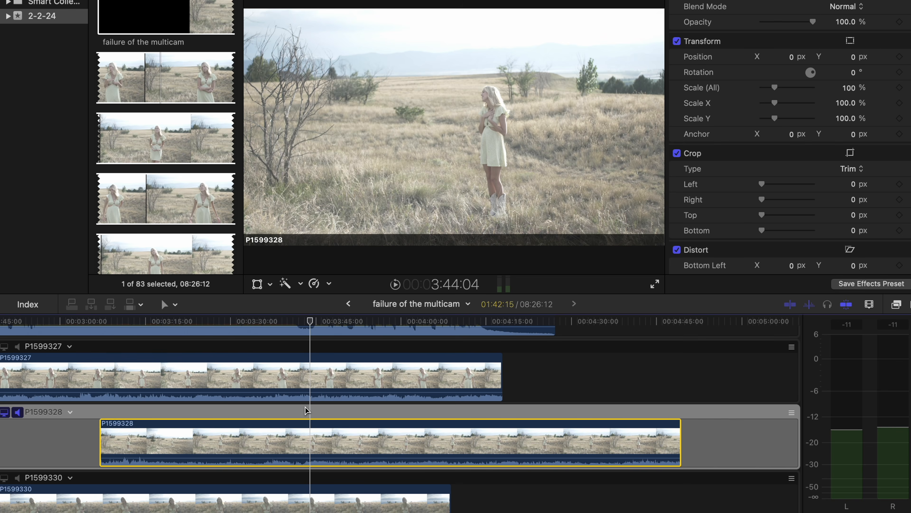
key("super+minus")
key("super+minus")
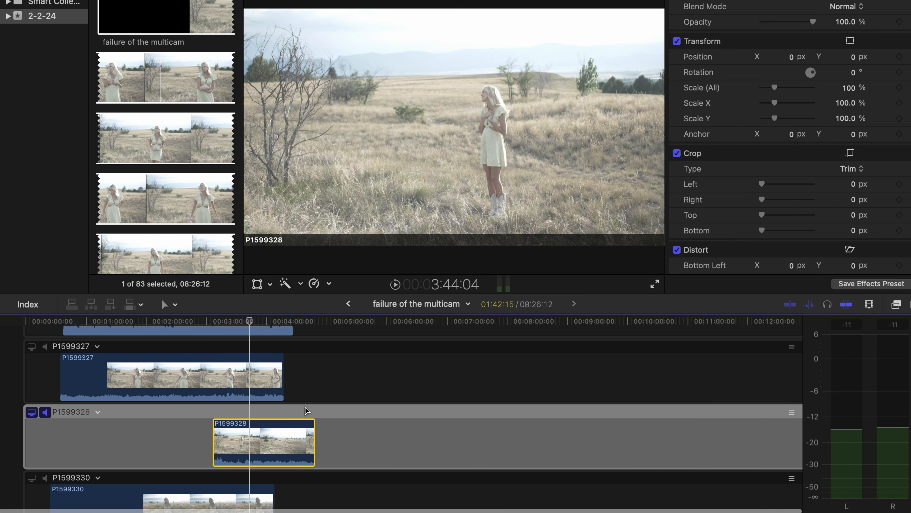
left_click_drag(275, 432, 108, 437)
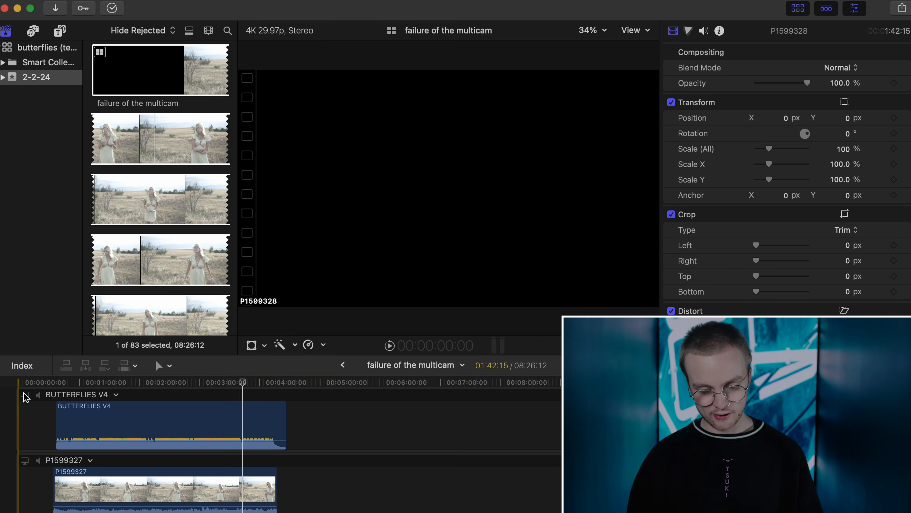
scroll(26, 396, "down", 5)
left_click(91, 390)
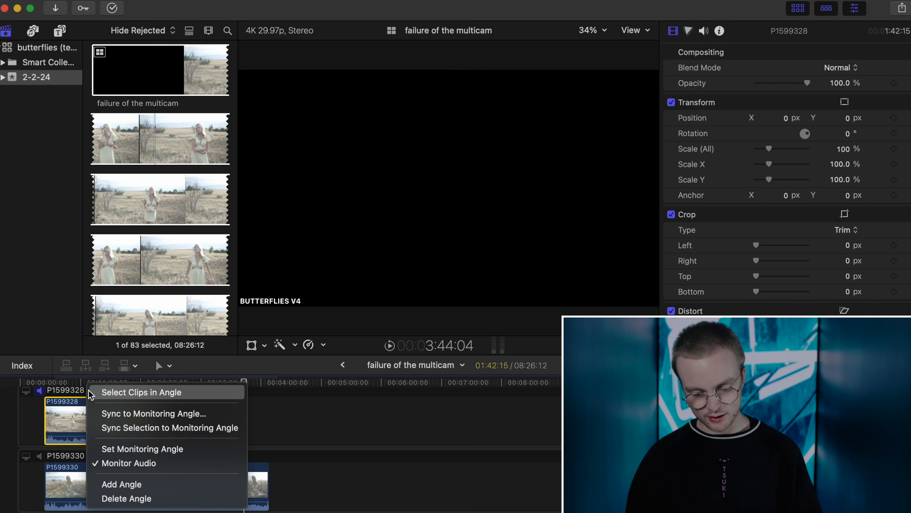
left_click(141, 428)
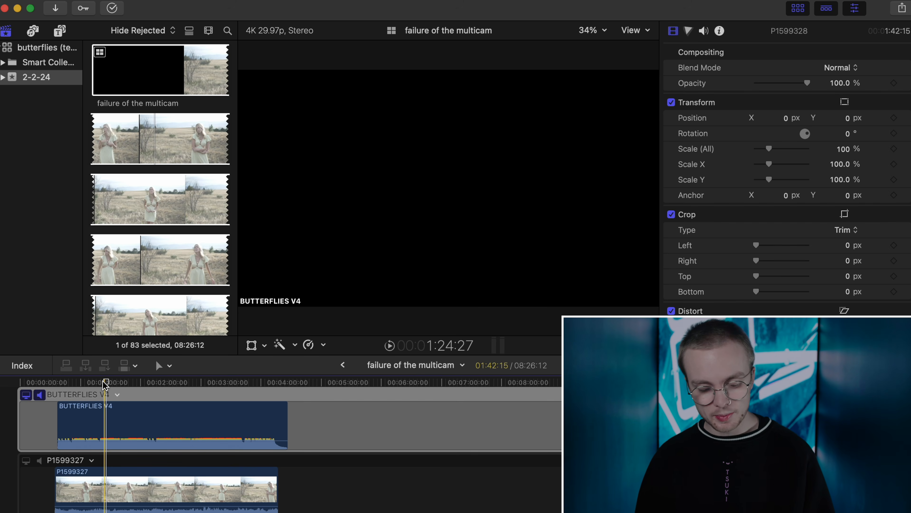
key("super+equal")
key("space")
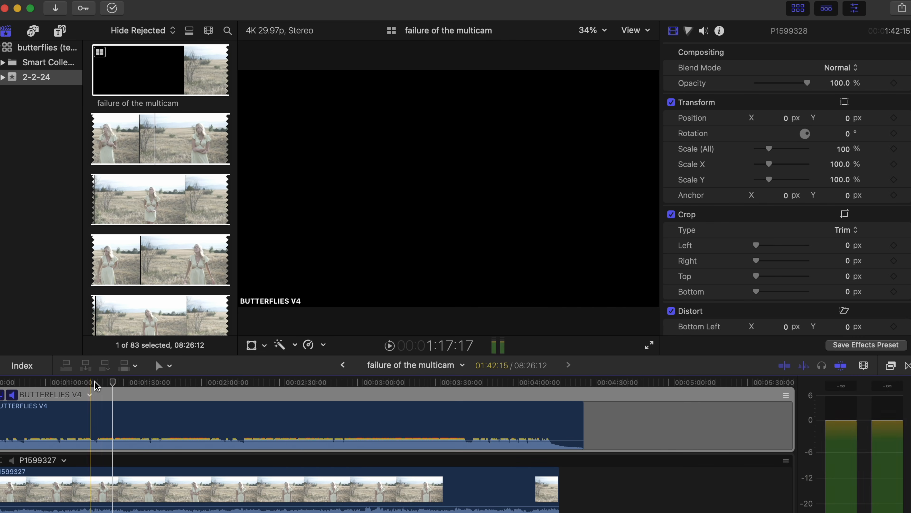
key("space")
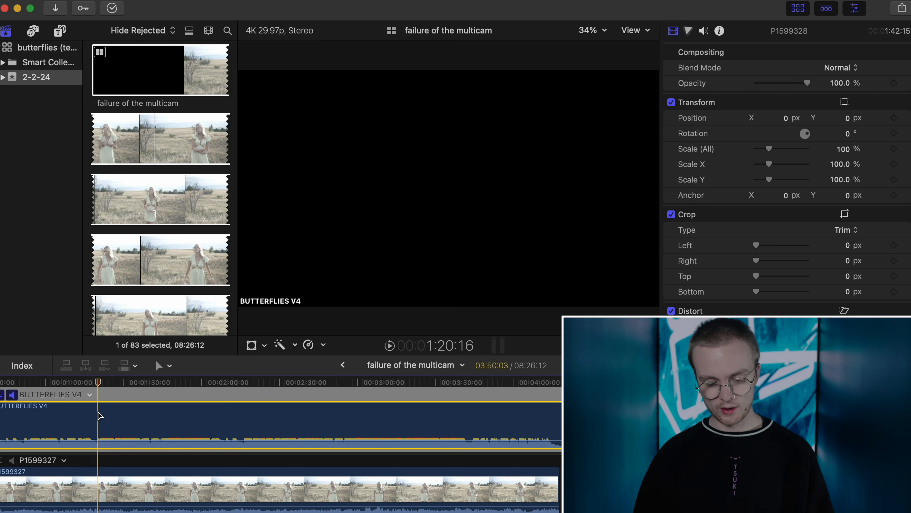
- Select the BUTTERFLIES V4 clip to show its Volume and Audio Configuration in the inspector
left_click(99, 412)
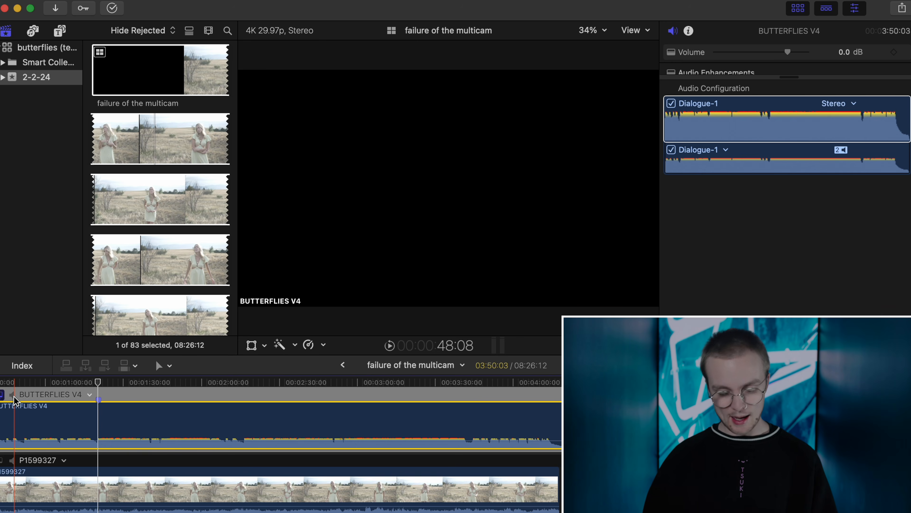
- Monitor angle P1599328 and step frame by frame to its sync moment near 1:10
scroll(14, 413, "down", 5)
scroll(16, 438, "left", 5)
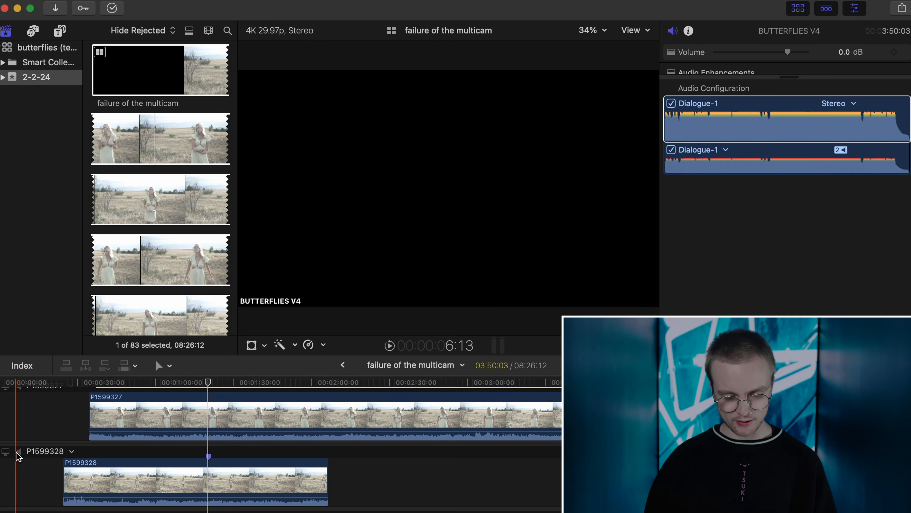
left_click(8, 453)
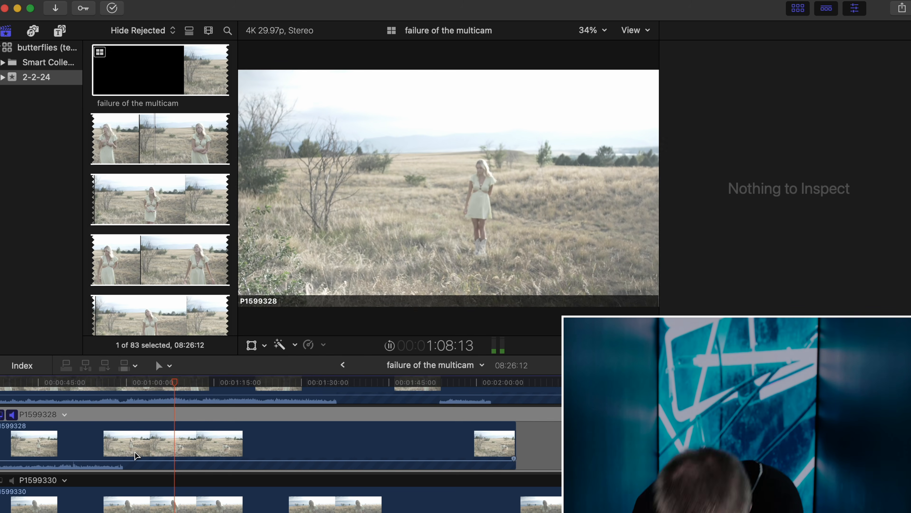
key("space")
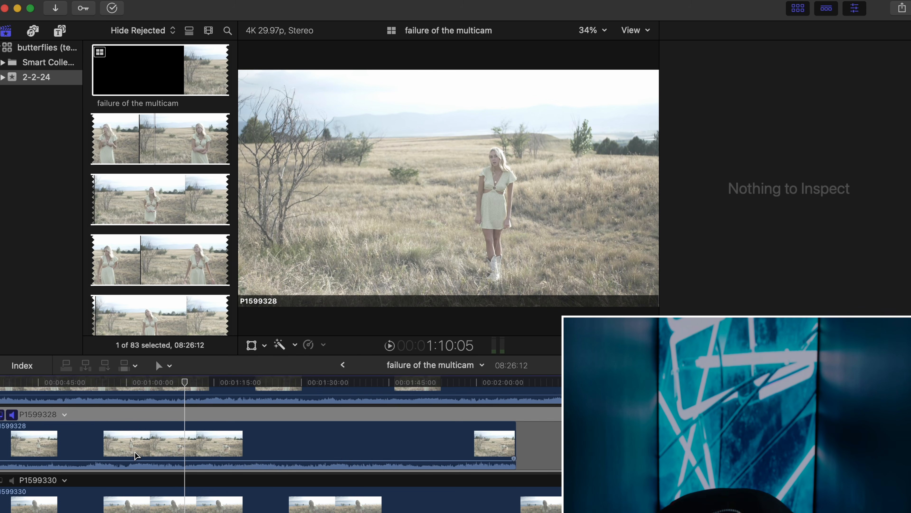
key("Left")
key("Left")
key("Left")
key("Left")
key("Left")
key("Left")
key("Left")
key("Left")
key("Left")
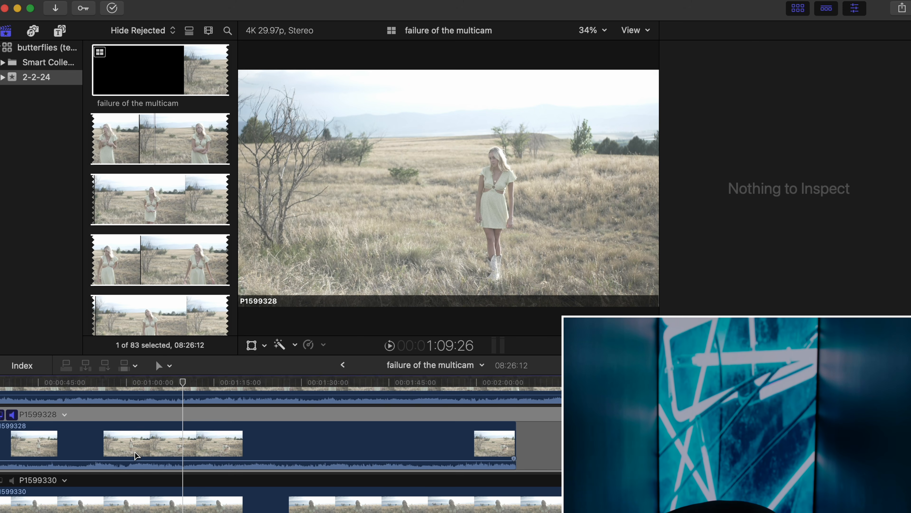
key("Right")
key("space")
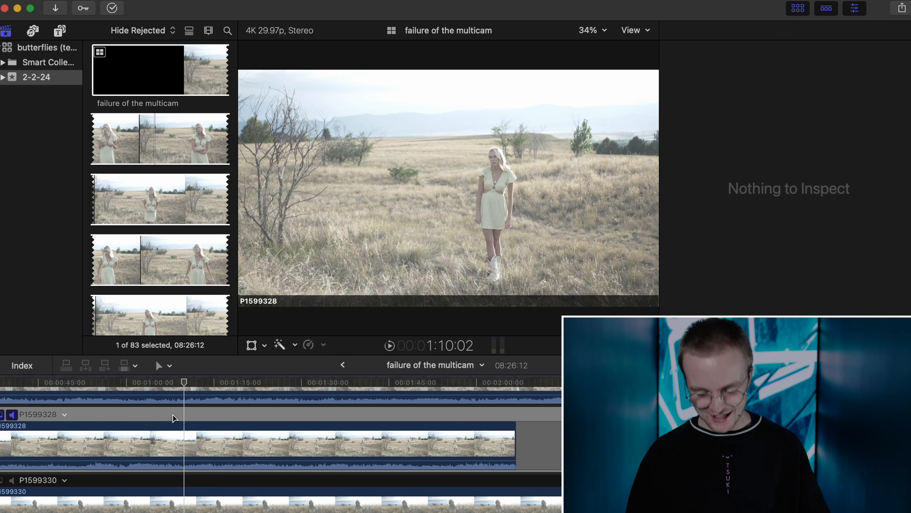
- Add a marker at the sync point on the P1599328 clip
left_click(190, 450)
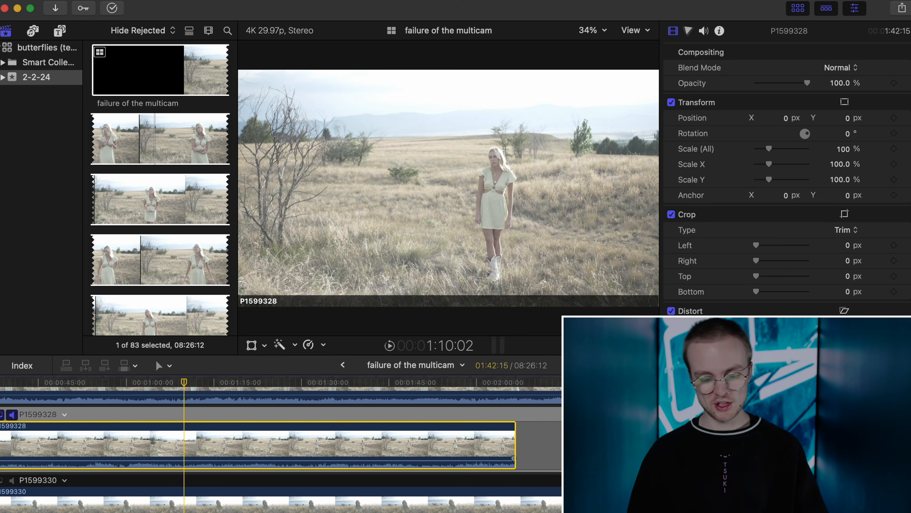
key("m")
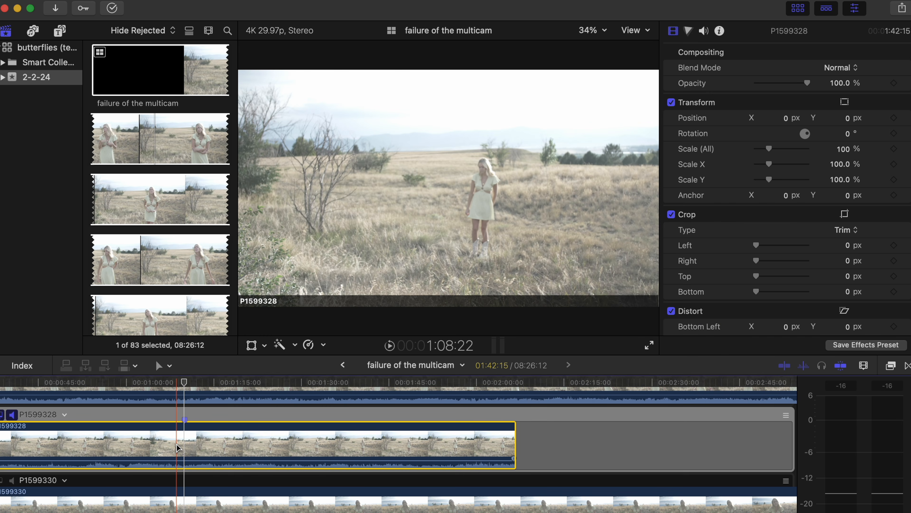
key("super+minus")
scroll(176, 444, "up", 5)
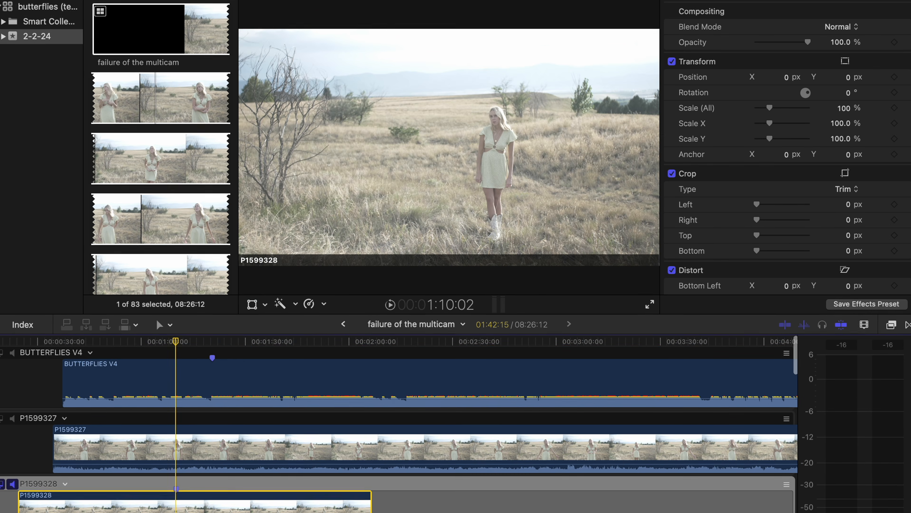
- Slide P1599328 right until its marker meets the song's marker at about 1:20:16
left_click_drag(181, 477, 207, 478)
scroll(206, 471, "right", 1)
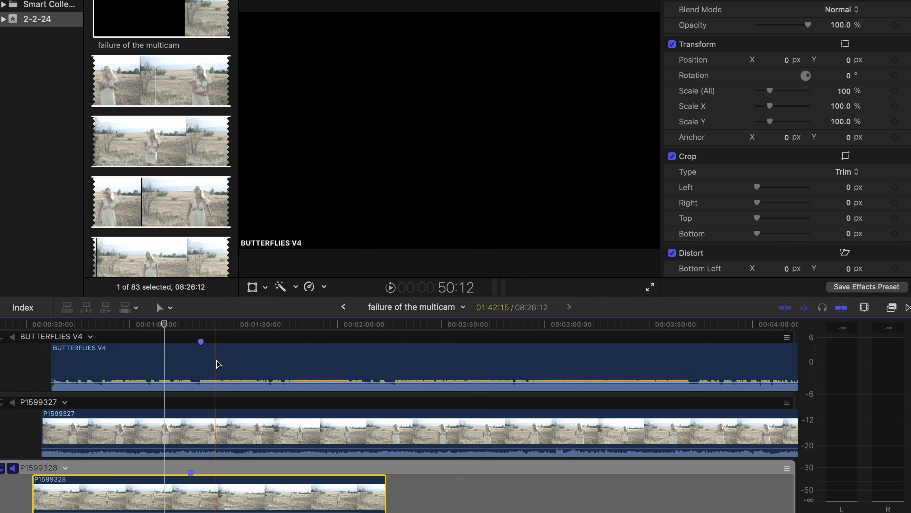
left_click(200, 319)
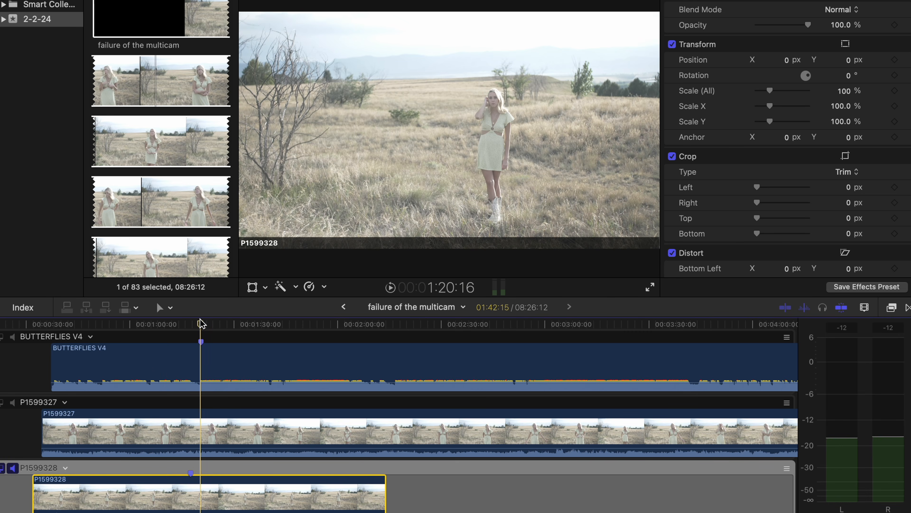
left_click_drag(190, 489, 195, 489)
key("super+equal")
key("super+equal")
scroll(196, 458, "up", 1)
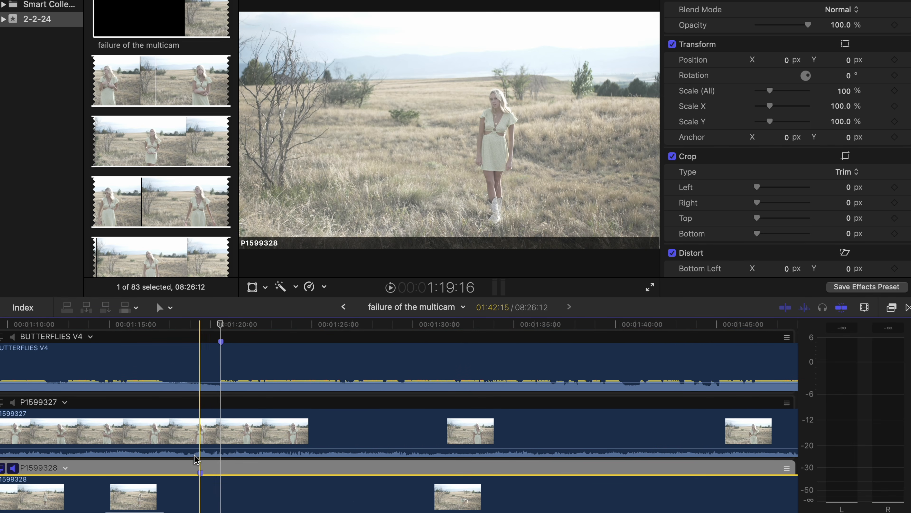
left_click_drag(197, 495, 211, 491)
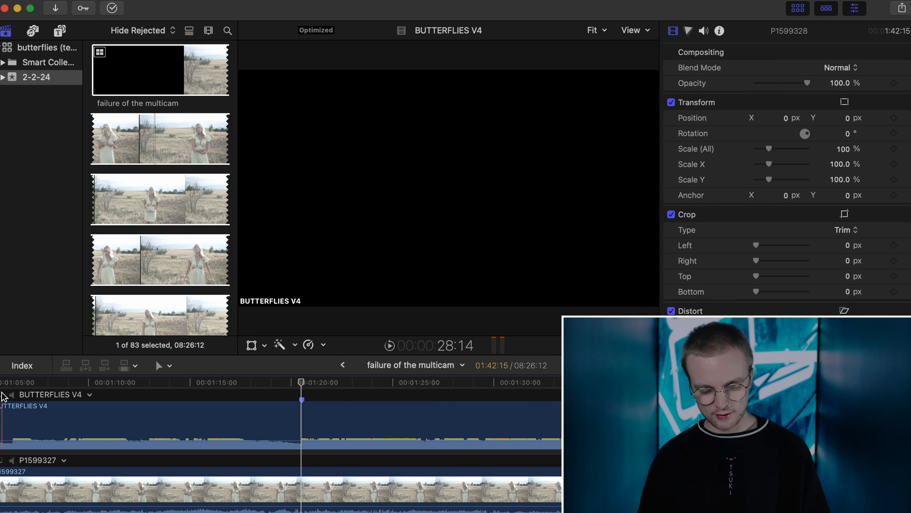
- Play from the aligned markers with the BUTTERFLIES V4 audio to check the sync
left_click(13, 395)
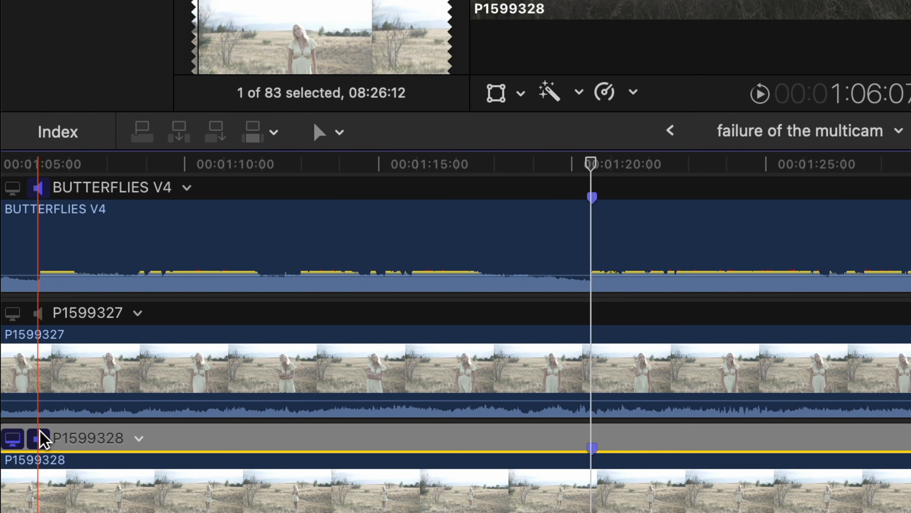
key("super+minus")
scroll(498, 277, "down", 3)
scroll(499, 277, "up", 3)
left_click(565, 158)
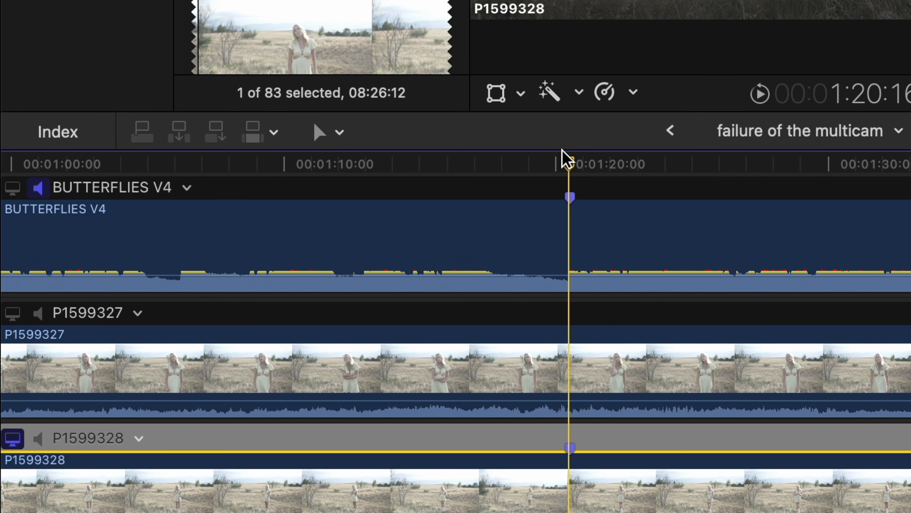
key("space")
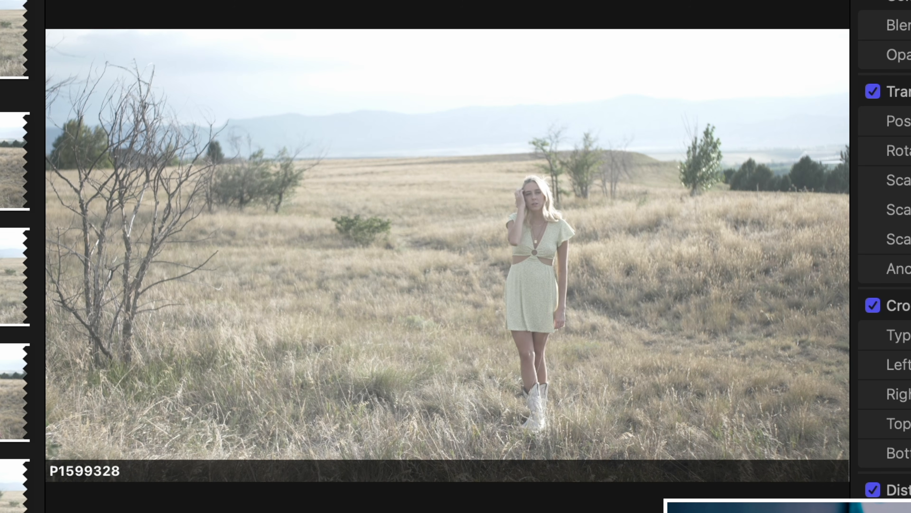